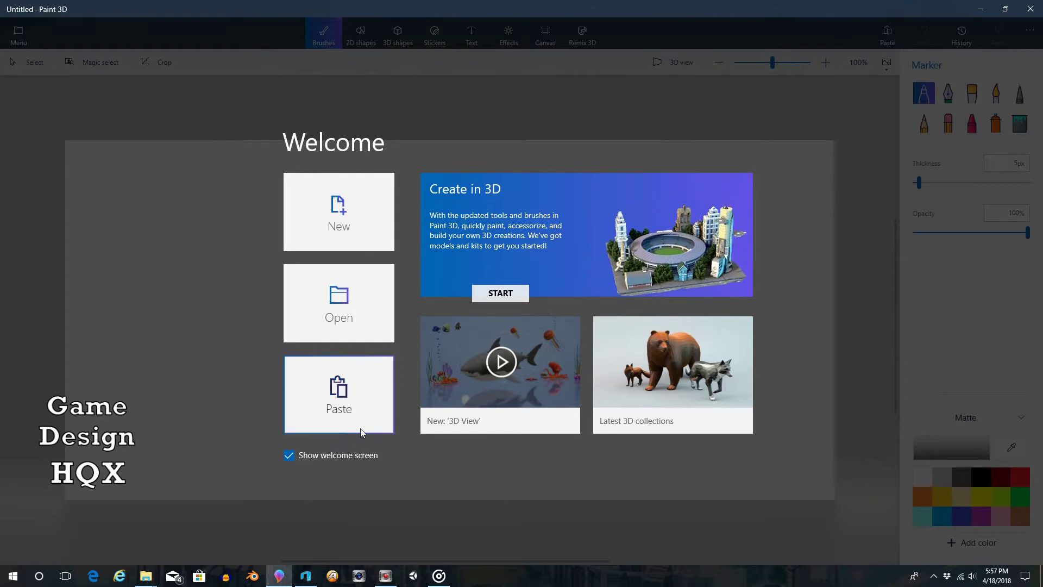
# Switch from Paint 3D to the 3D Builder start screen via the taskbar
pyautogui.click(307, 576)
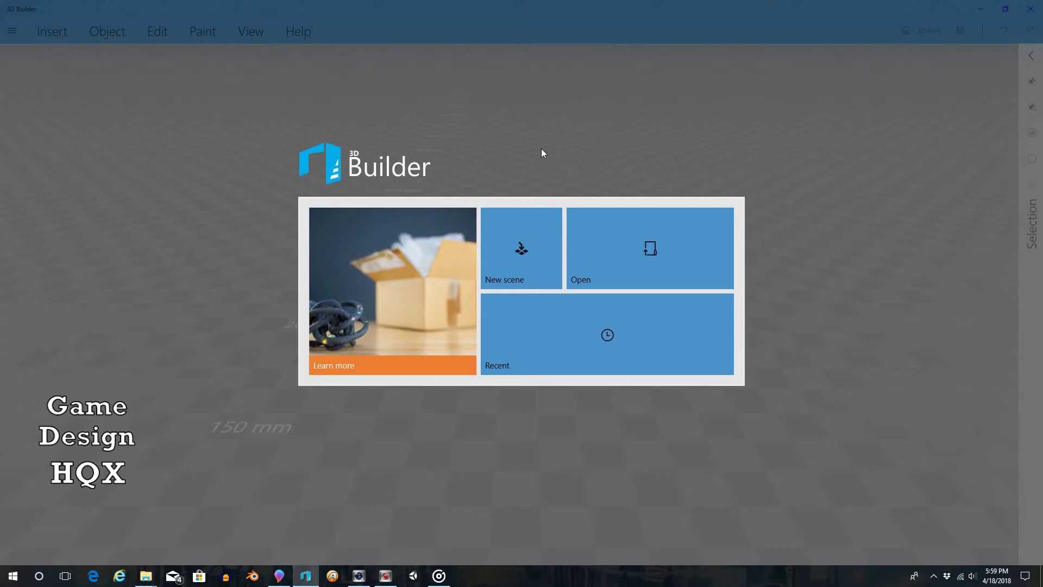
# Start a new empty scene and insert a cube, ready for hollowing
pyautogui.click(524, 258)
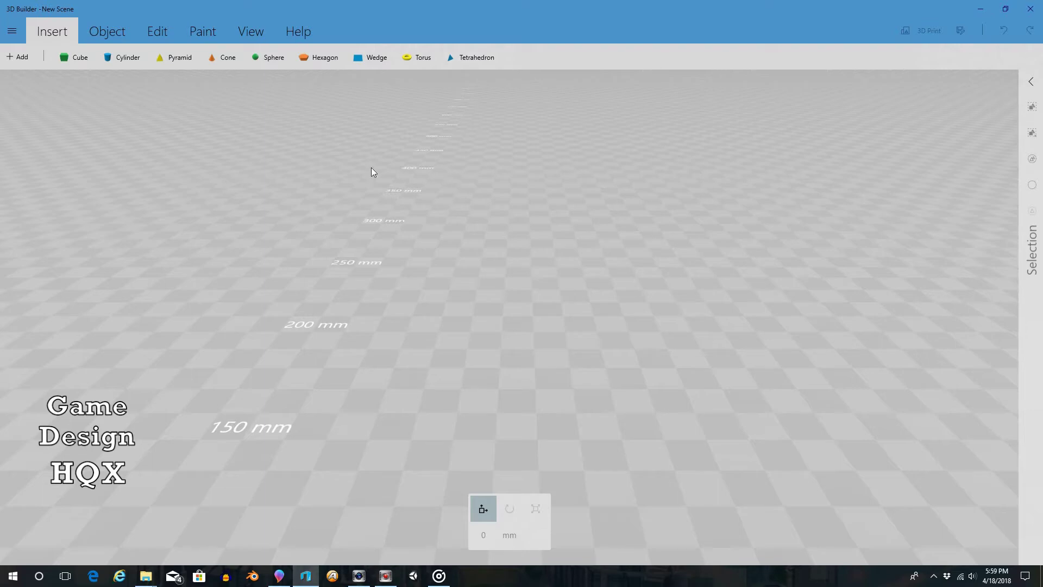
pyautogui.click(70, 58)
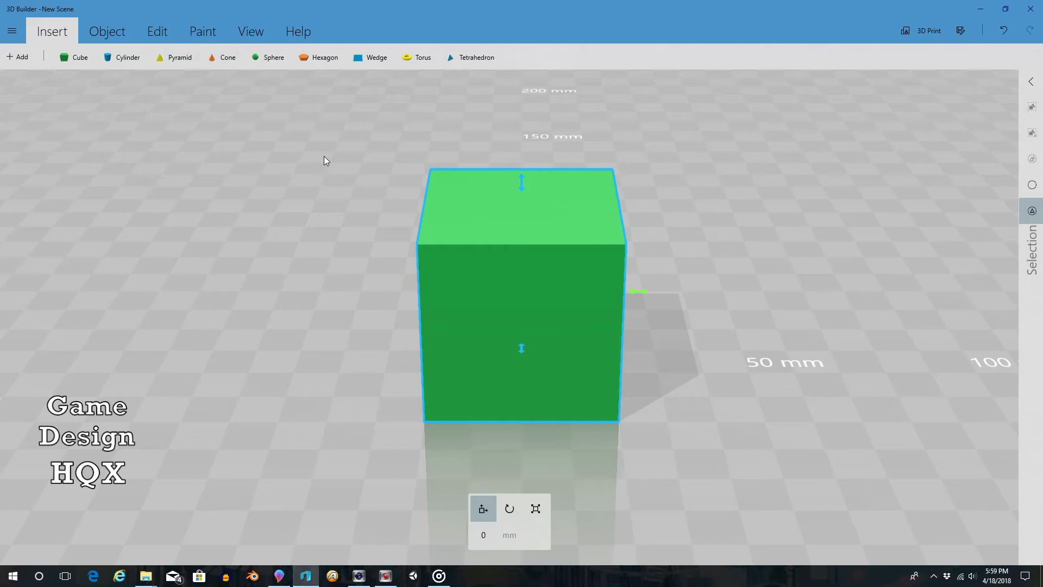
pyautogui.click(159, 34)
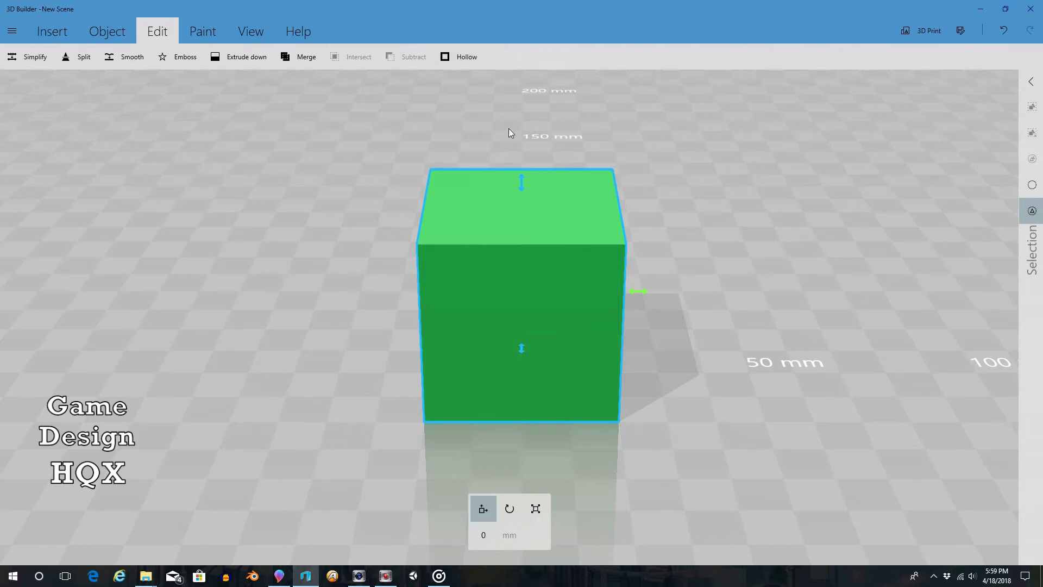
pyautogui.click(462, 57)
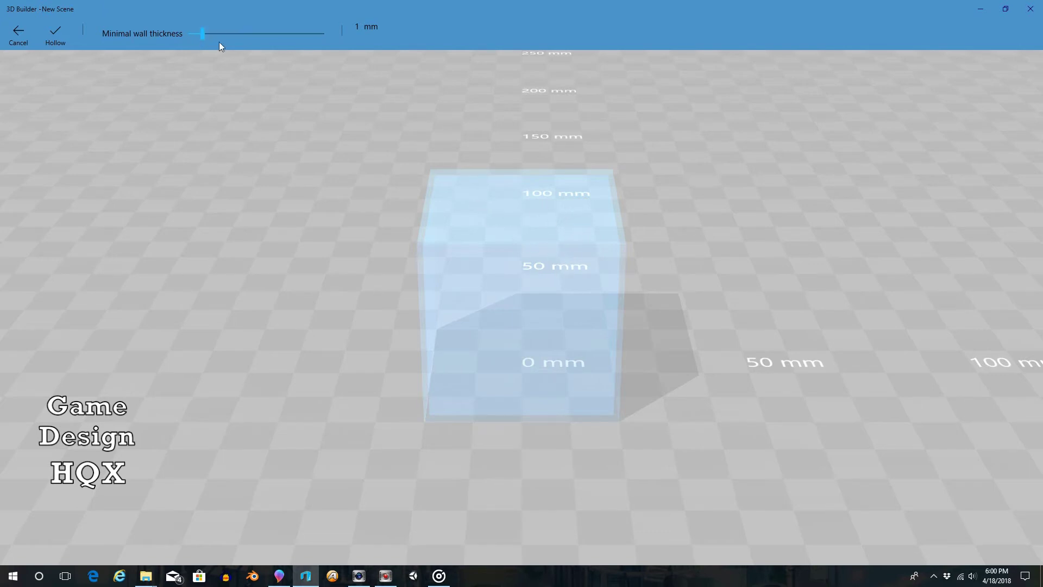
# Hollow the cube with a 3.4 mm minimal wall thickness
pyautogui.moveTo(203, 35); pyautogui.dragTo(235, 34)
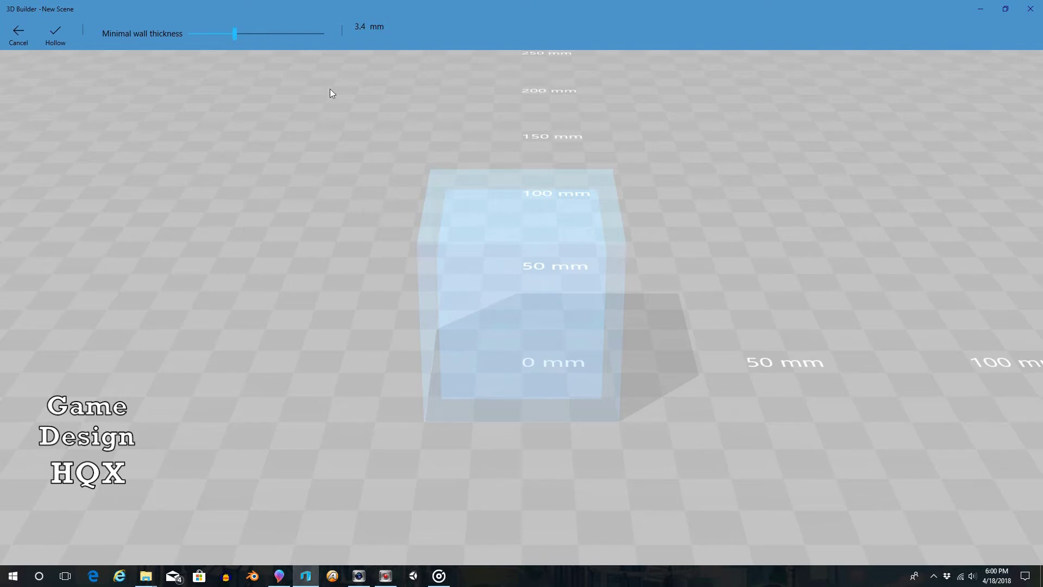
pyautogui.click(56, 34)
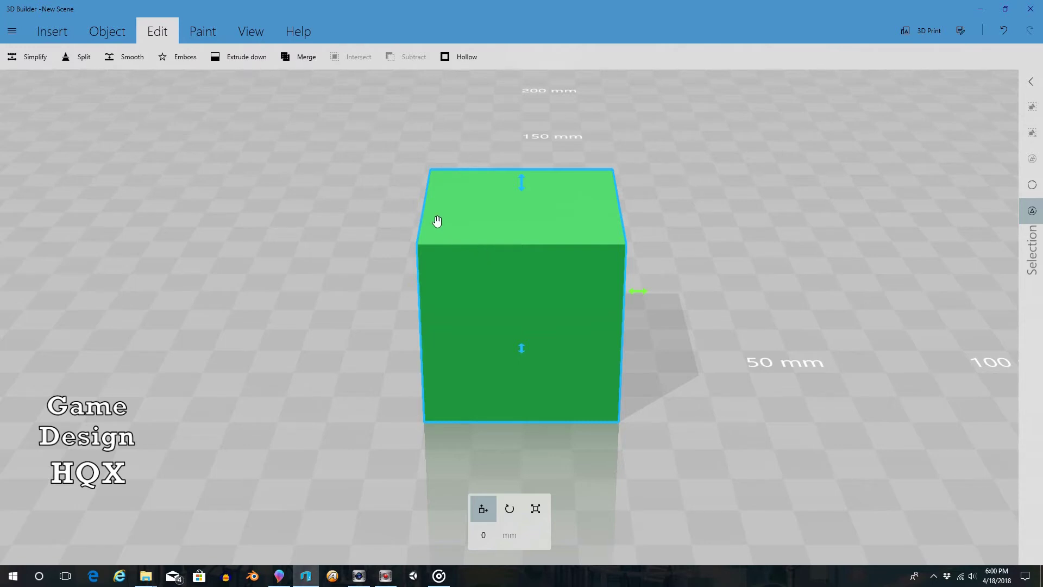
# Split the hollow cube with the cutting plane at 0.72 mm, keeping only the top part
pyautogui.click(70, 59)
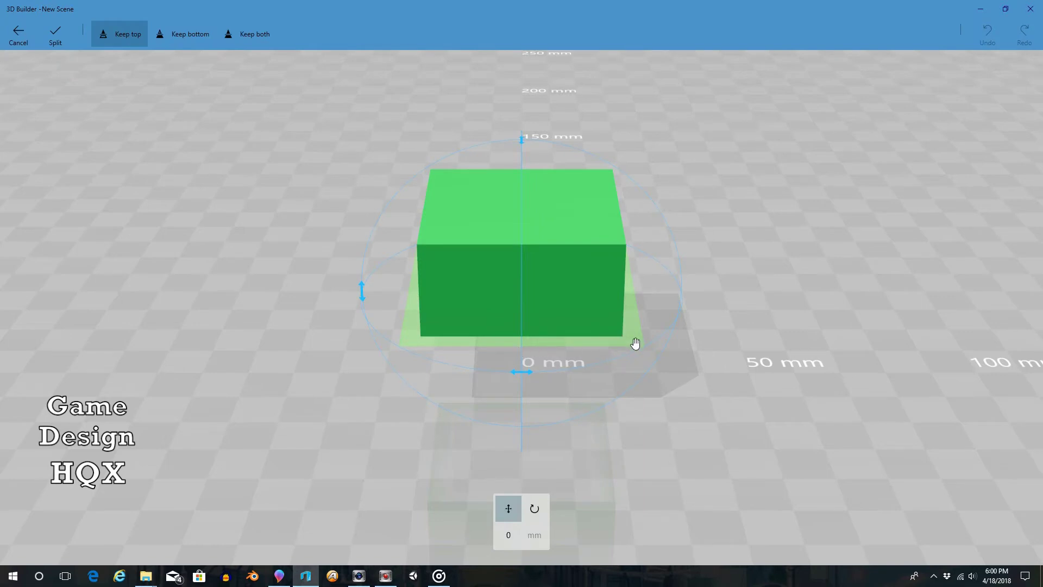
pyautogui.moveTo(634, 342); pyautogui.dragTo(626, 370)
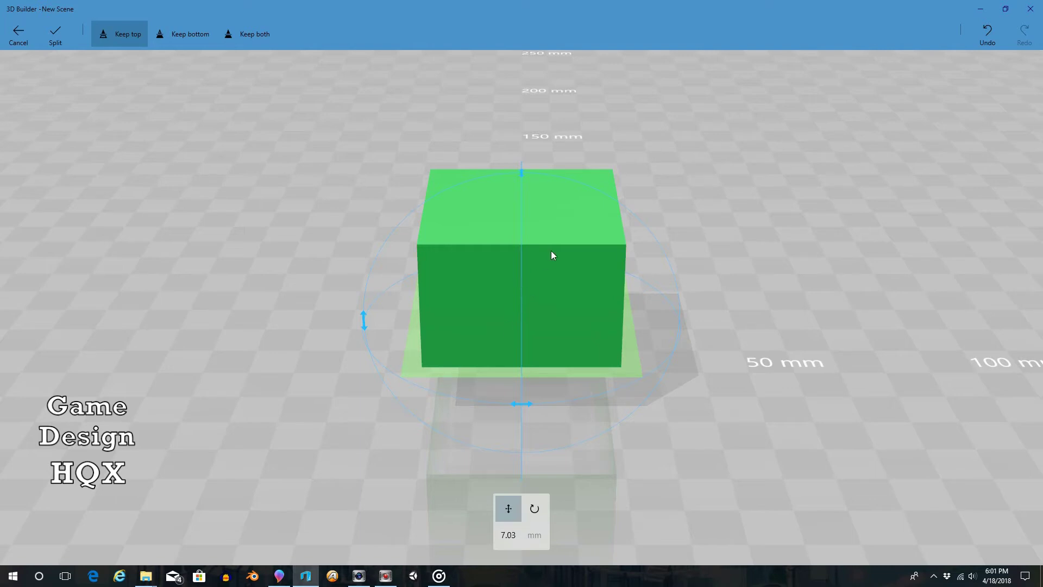
pyautogui.moveTo(631, 360); pyautogui.dragTo(601, 338)
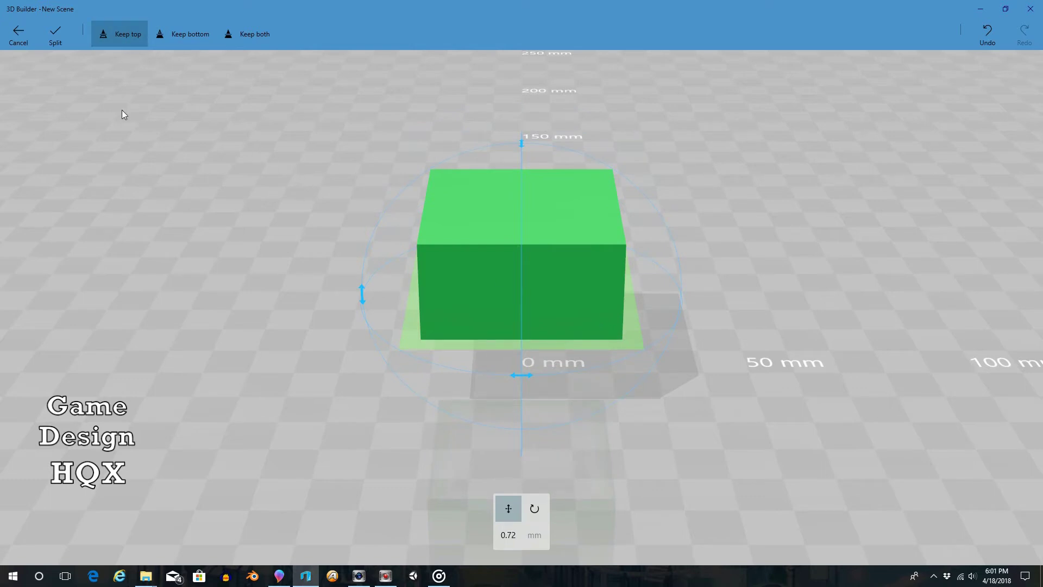
pyautogui.click(191, 33)
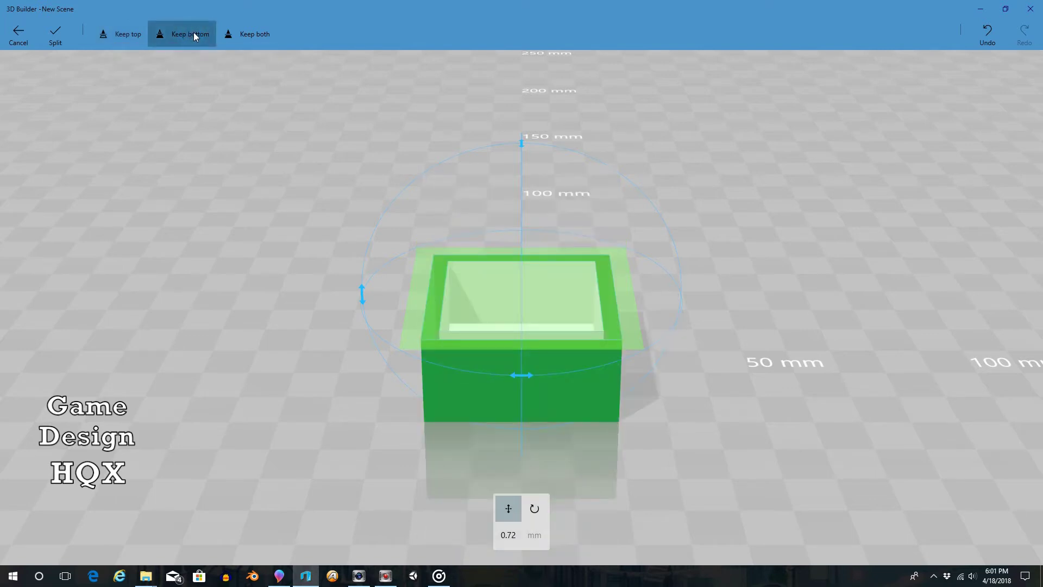
pyautogui.click(240, 40)
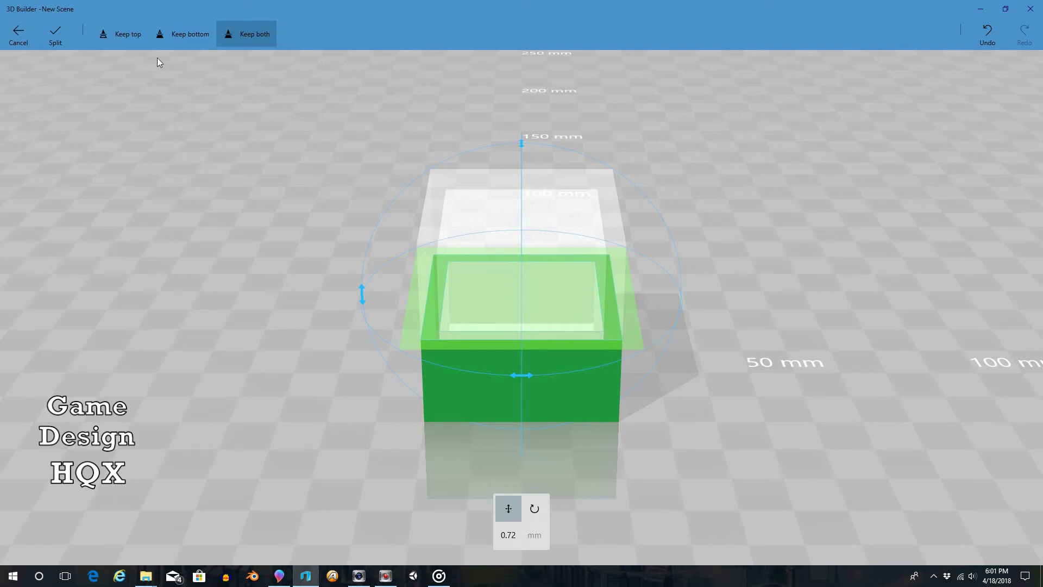
pyautogui.click(120, 44)
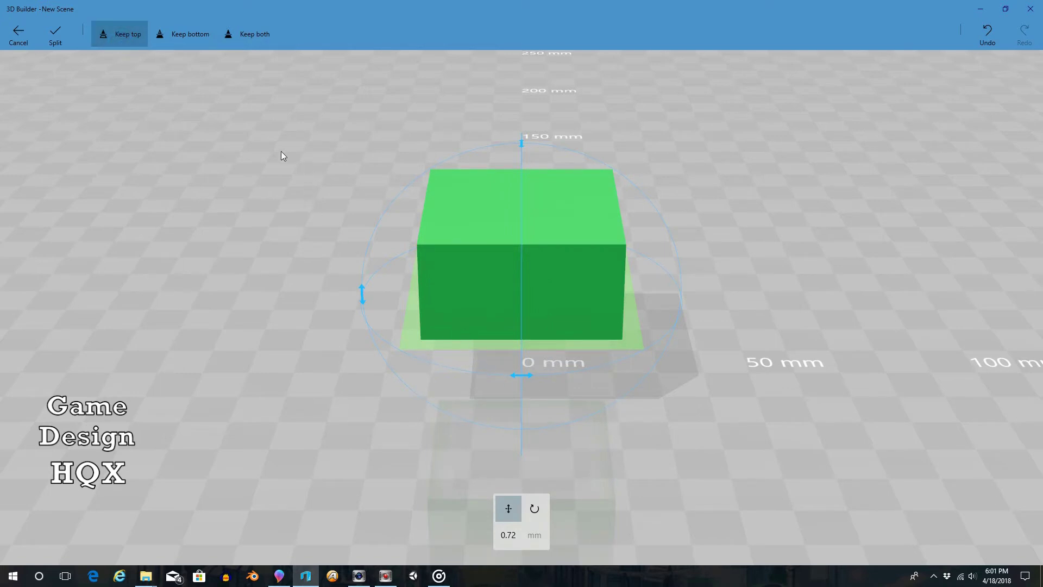
pyautogui.click(54, 38)
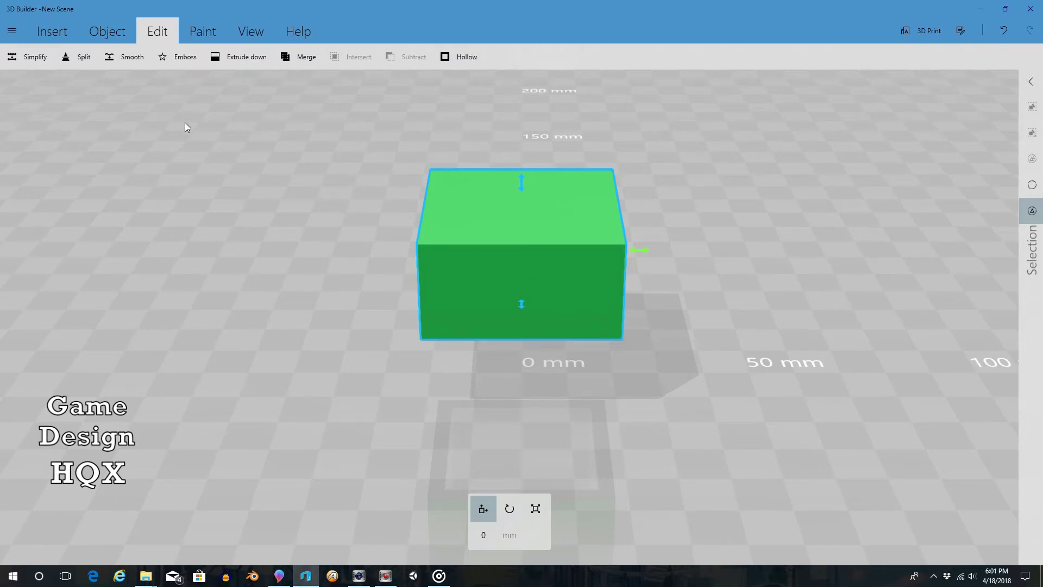
# Split the box again just above its base, keeping only the bottom to leave a thin frame
pyautogui.click(76, 57)
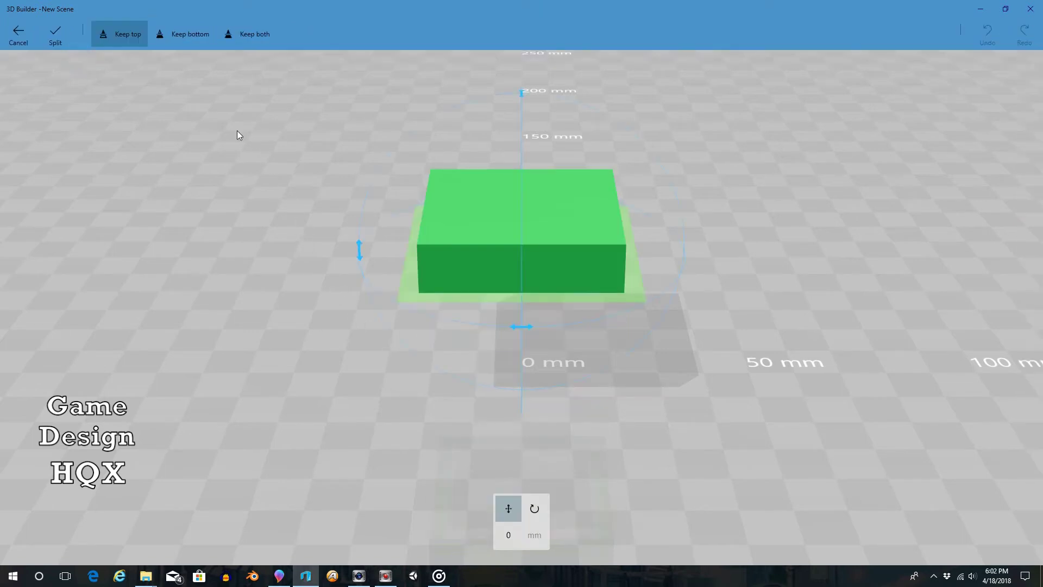
pyautogui.click(169, 37)
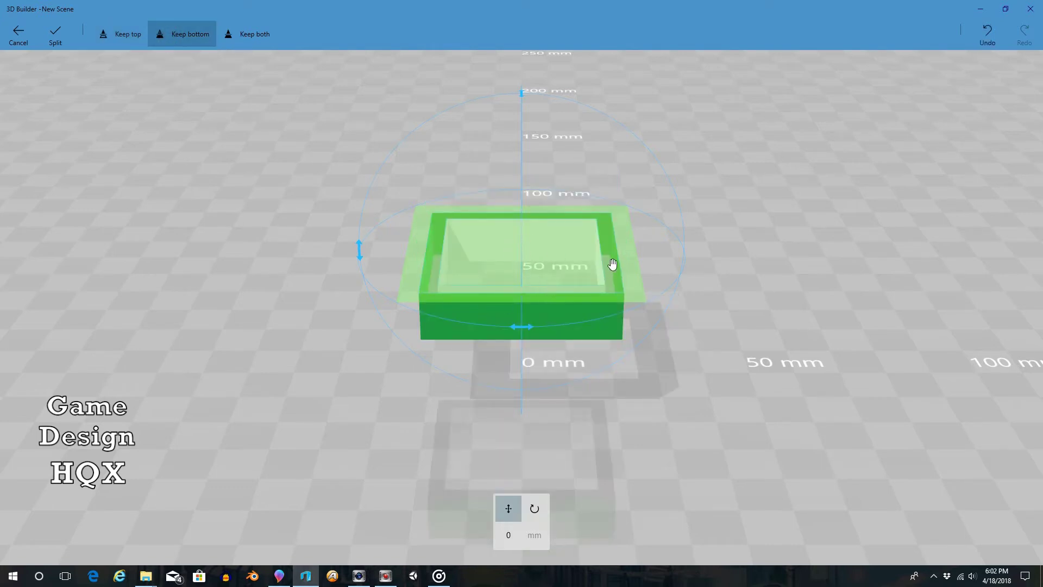
pyautogui.moveTo(624, 246); pyautogui.dragTo(633, 275)
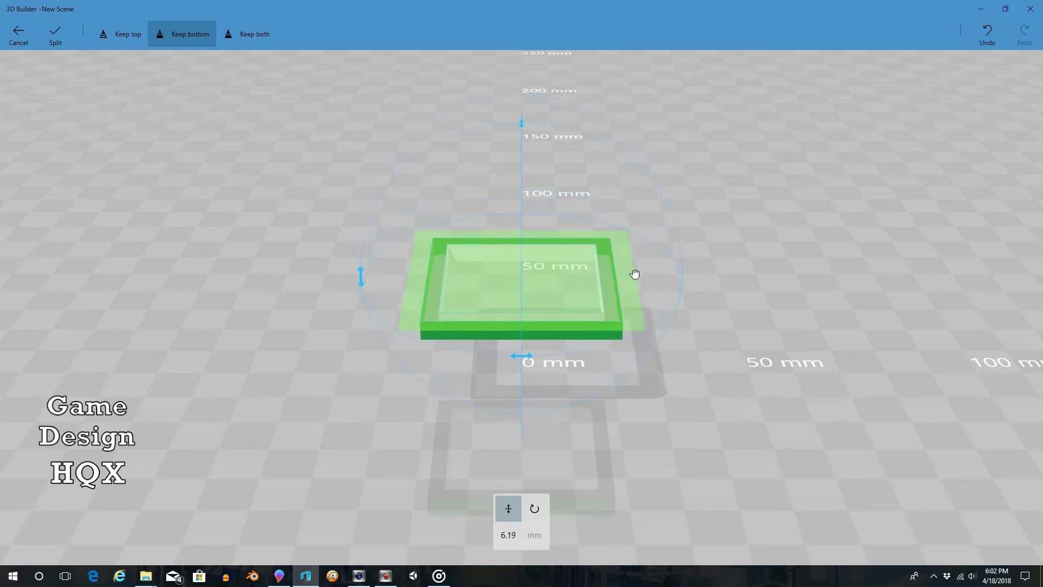
pyautogui.click(55, 36)
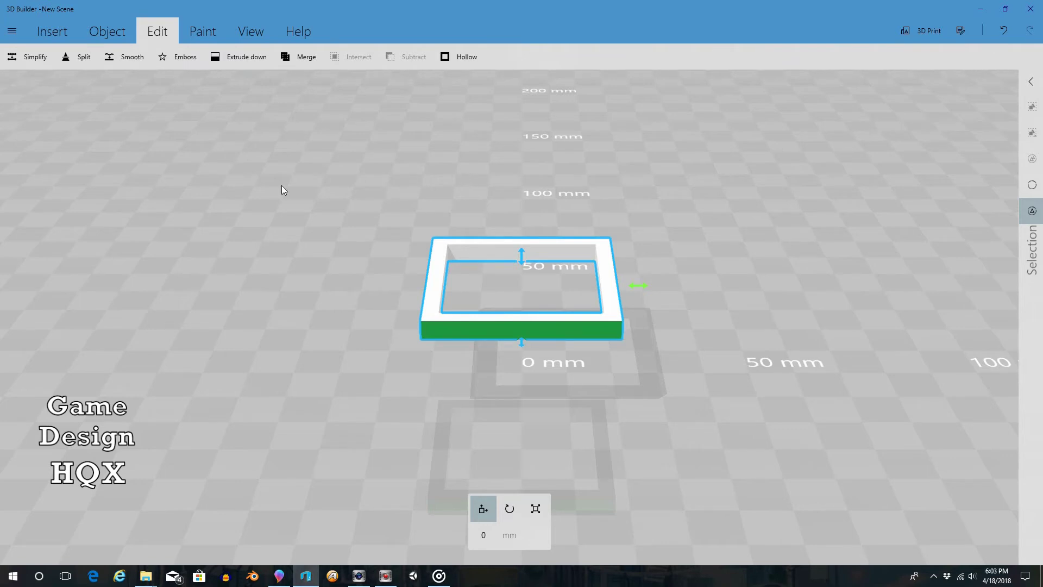
# Save the frame model as frame0418.3mf, then switch over to Paint 3D
pyautogui.click(4, 33)
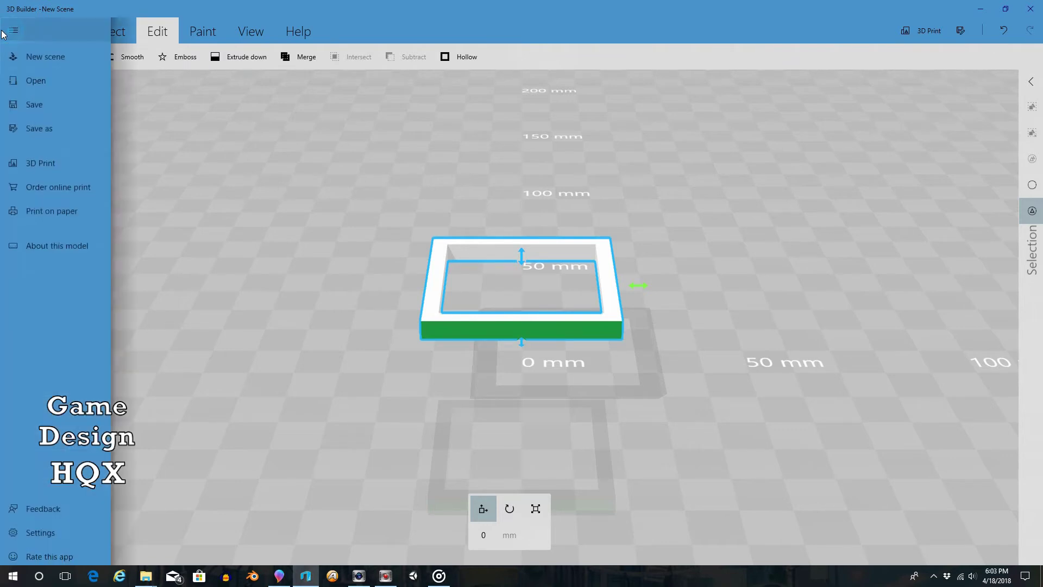
pyautogui.click(44, 126)
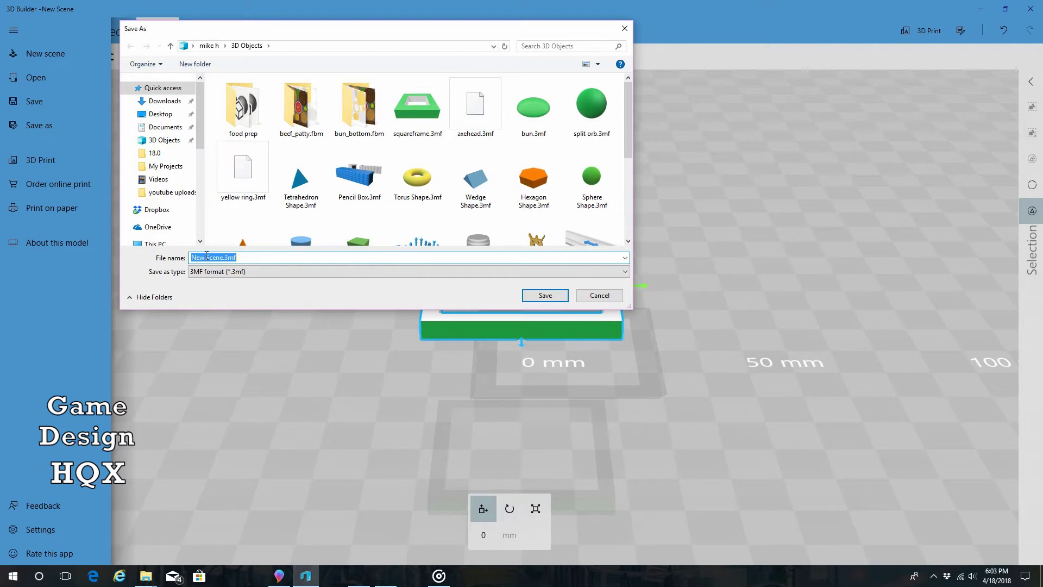
pyautogui.click(223, 257)
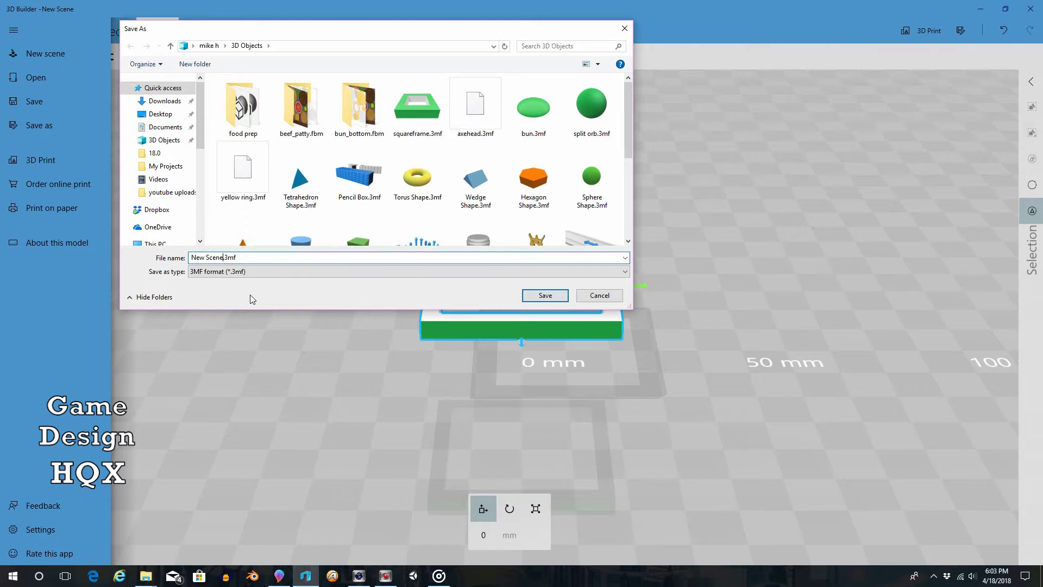
pyautogui.press('BackSpace')
pyautogui.press('BackSpace')
pyautogui.press('BackSpace')
pyautogui.press('BackSpace')
pyautogui.press('BackSpace')
pyautogui.press('BackSpace')
pyautogui.press('BackSpace')
pyautogui.press('BackSpace')
pyautogui.press('BackSpace')
pyautogui.write('frame0418')
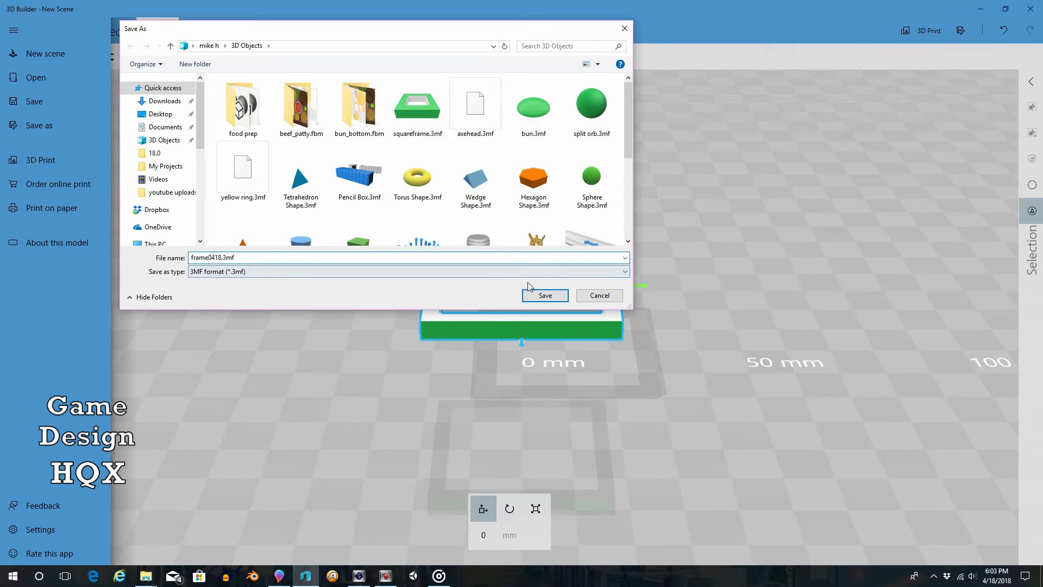
pyautogui.click(546, 295)
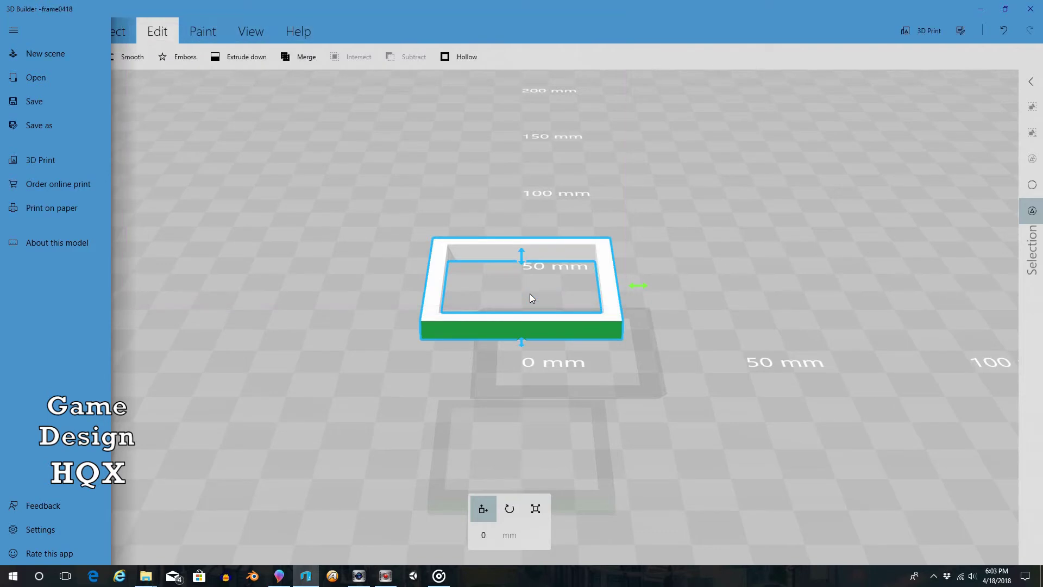
pyautogui.click(46, 30)
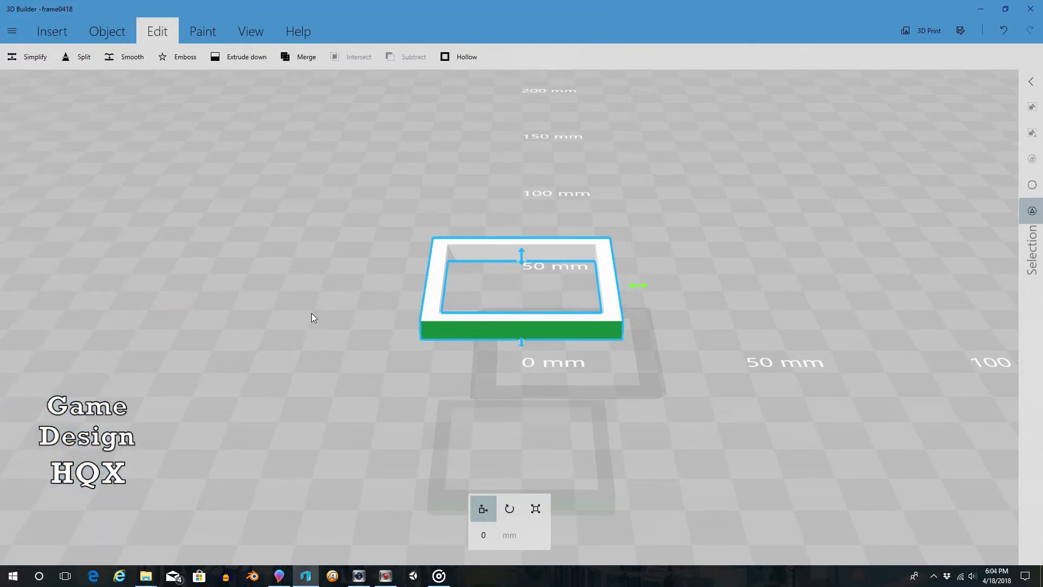
pyautogui.click(279, 575)
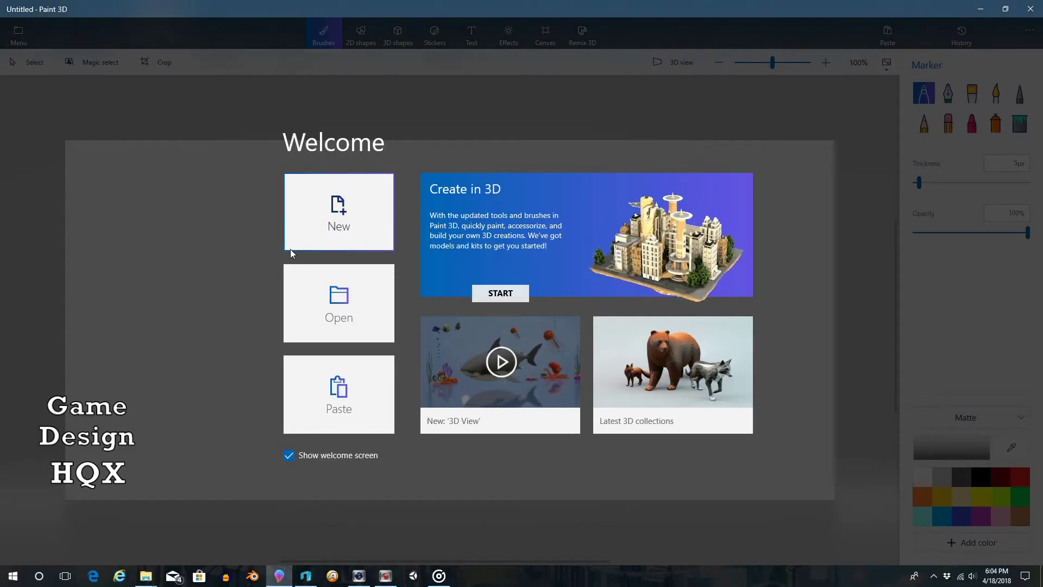
# Open frame0418.3mf from the 3D Objects folder in Paint 3D
pyautogui.click(326, 303)
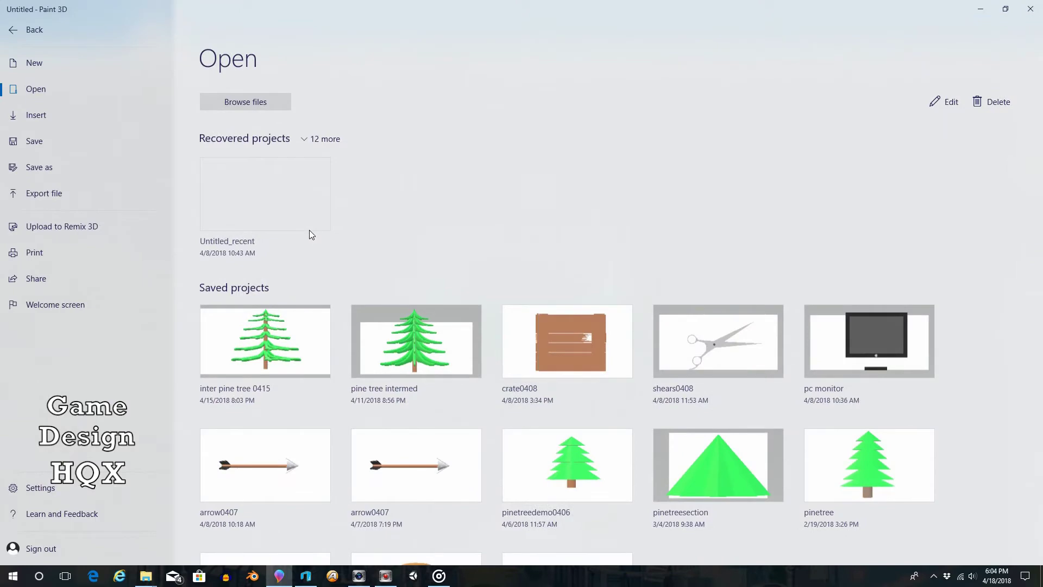
pyautogui.click(243, 101)
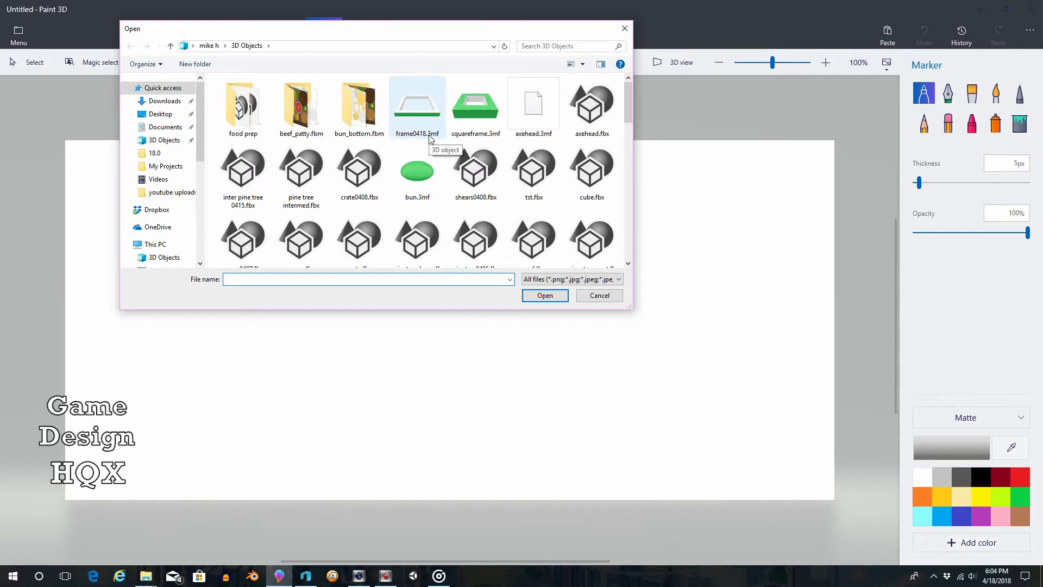
pyautogui.click(417, 117)
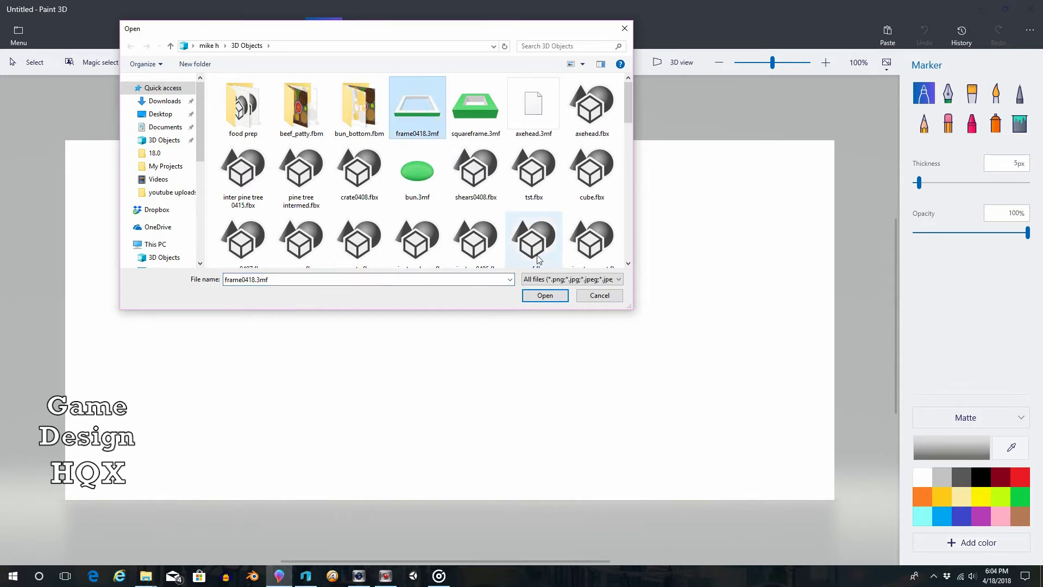
pyautogui.click(545, 295)
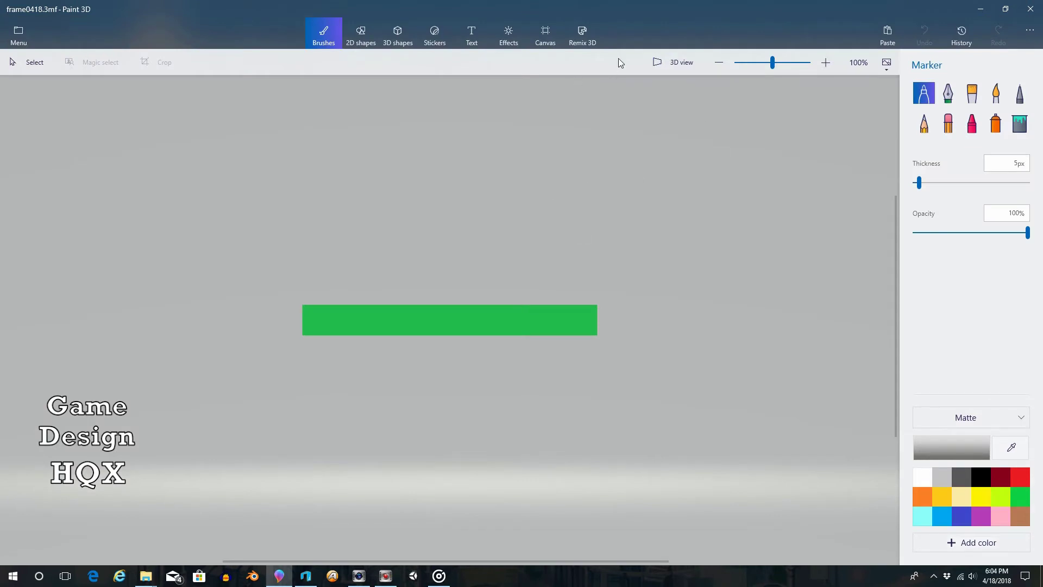
# View the imported frame in 3D with Show canvas on, orbiting around it
pyautogui.click(670, 63)
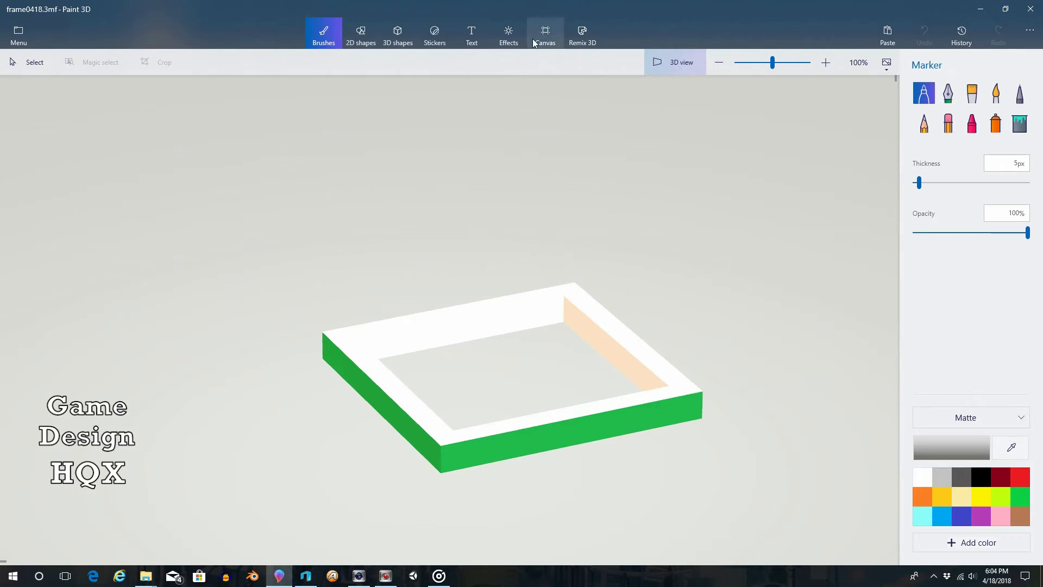
pyautogui.click(545, 33)
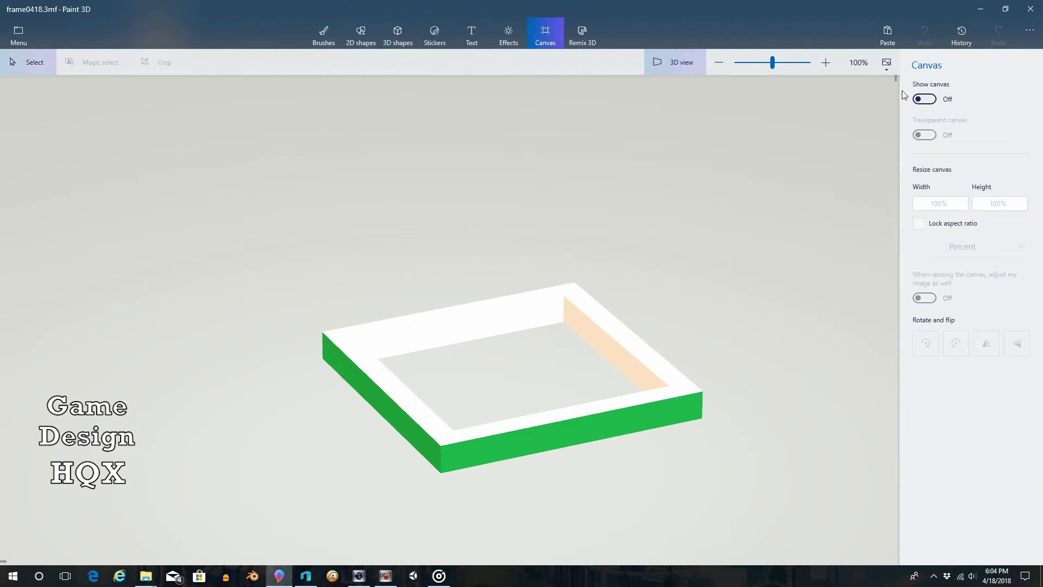
pyautogui.click(924, 99)
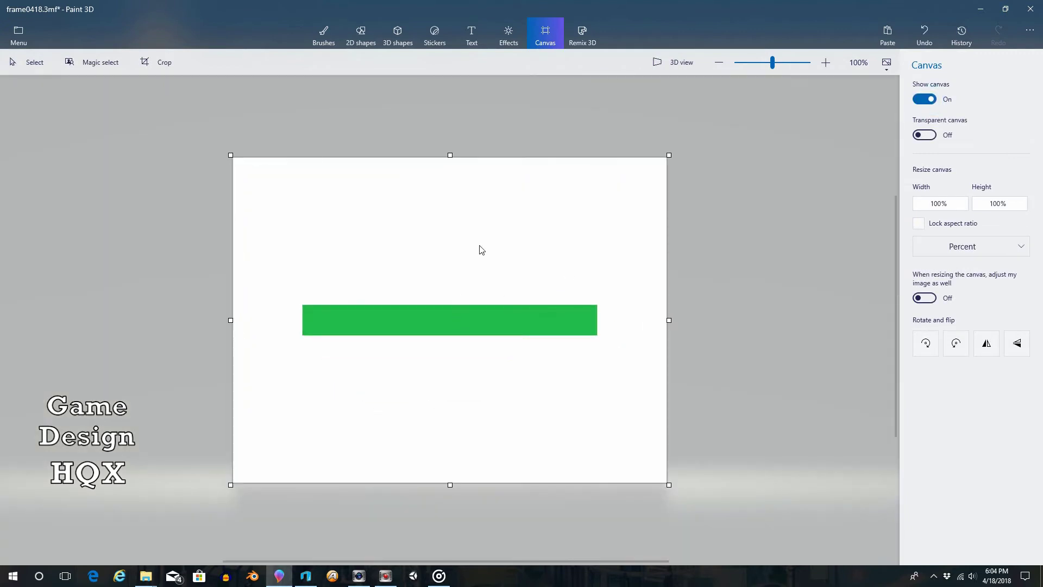
pyautogui.click(669, 75)
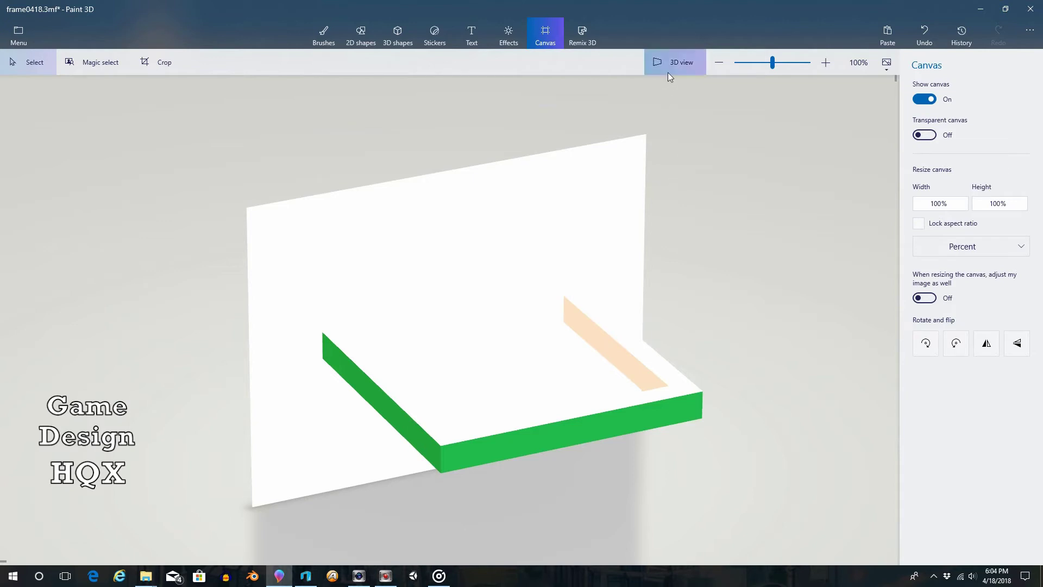
pyautogui.moveTo(702, 165); pyautogui.dragTo(226, 180)
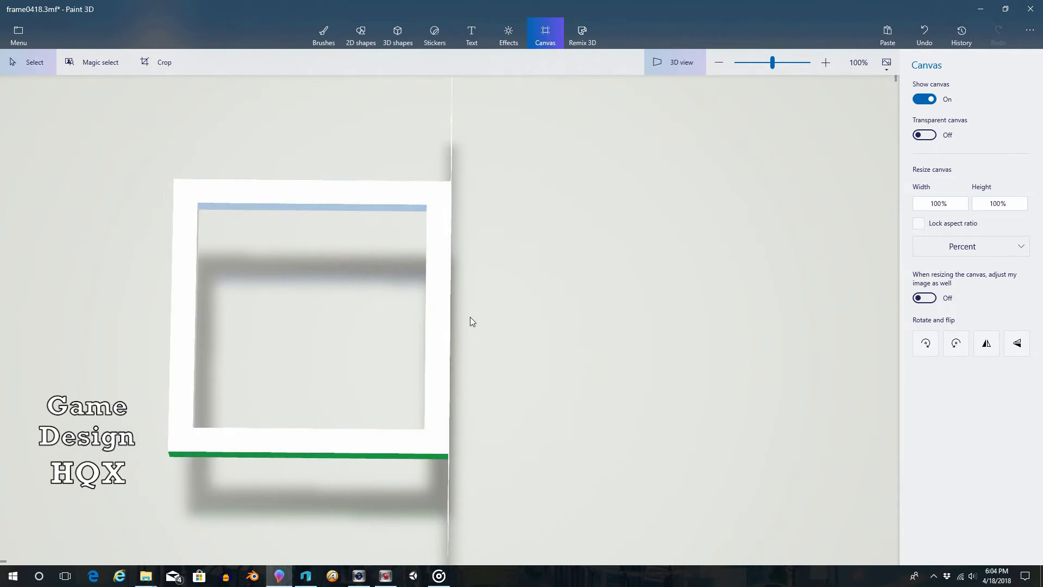
pyautogui.moveTo(448, 319); pyautogui.dragTo(614, 186)
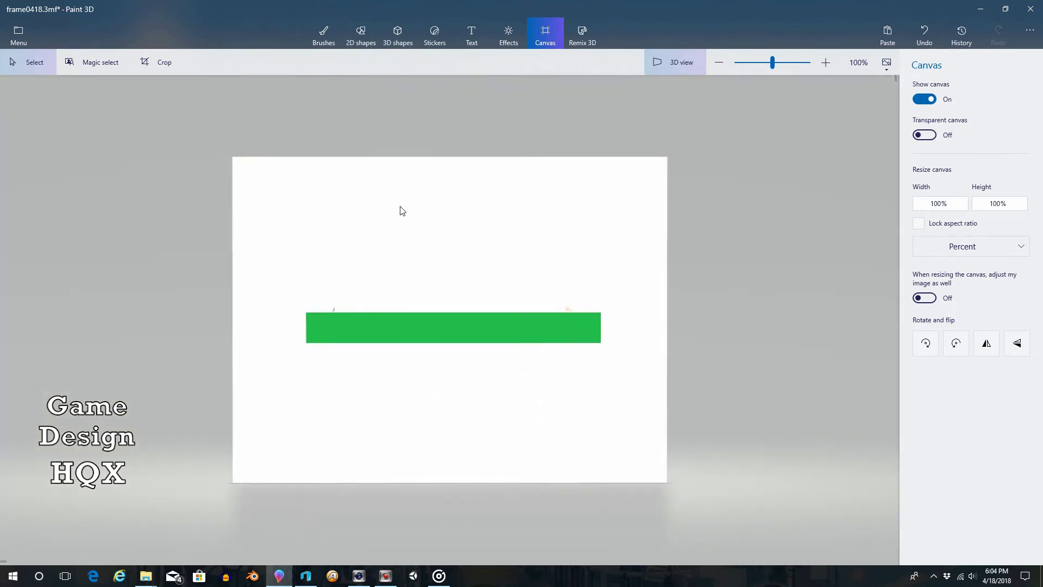
# Delete the green frame from the Paint 3D canvas and return to 3D Builder
pyautogui.click(413, 334)
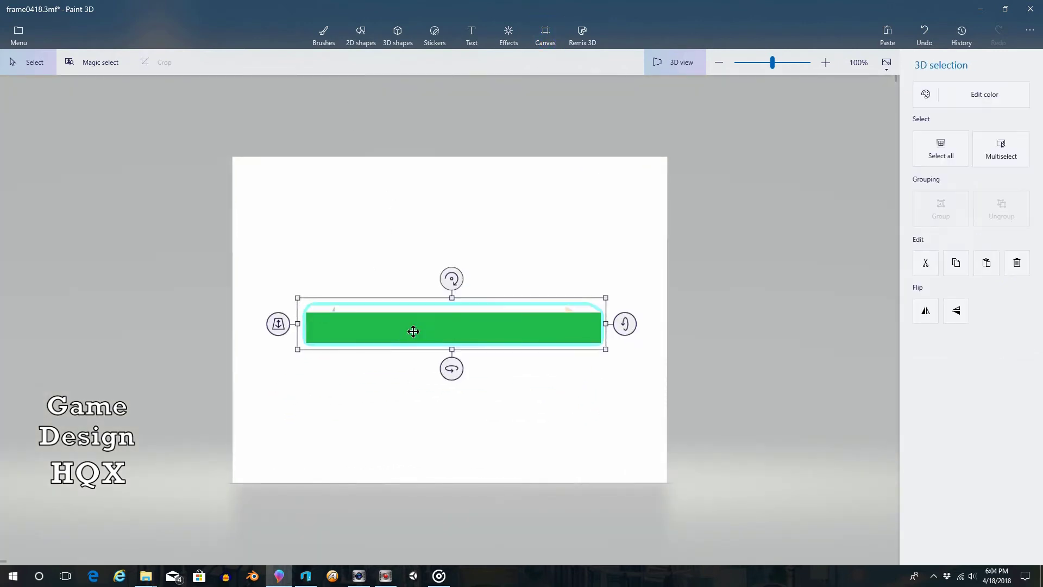
pyautogui.press('Delete')
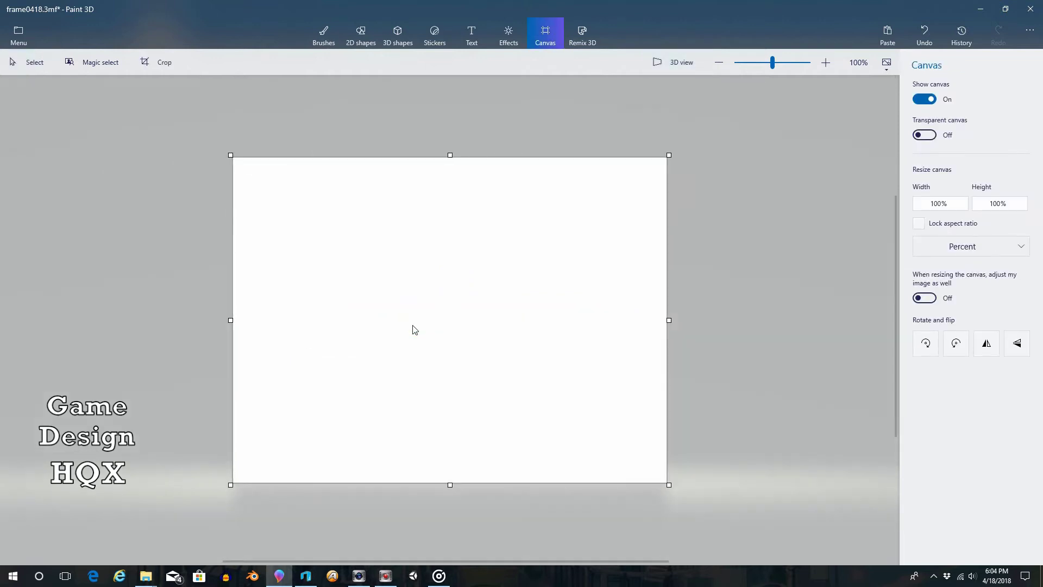
pyautogui.click(305, 576)
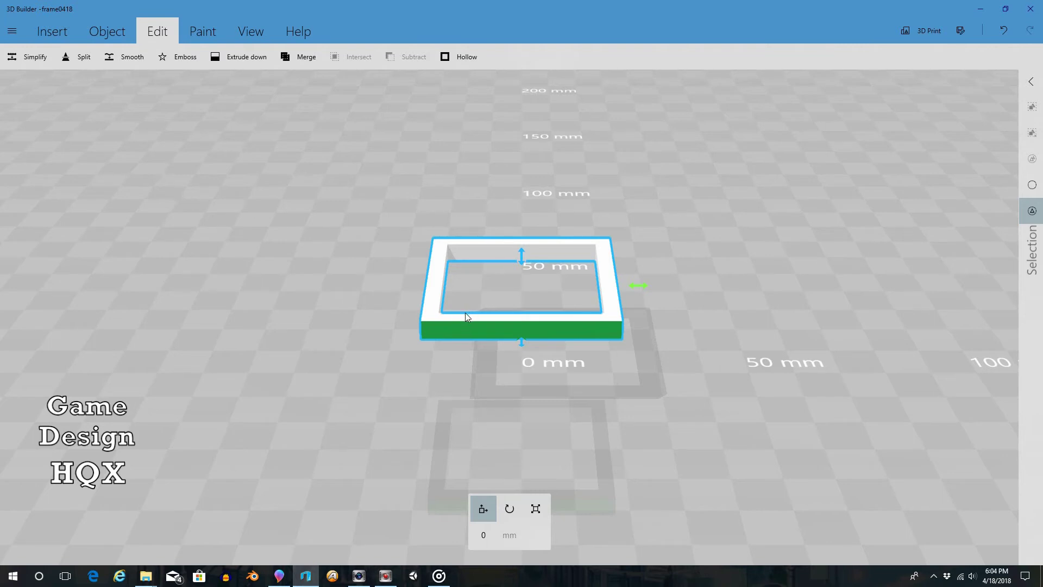
# Remove the hollow square frame and insert a sphere from the basic shapes
pyautogui.press('Delete')
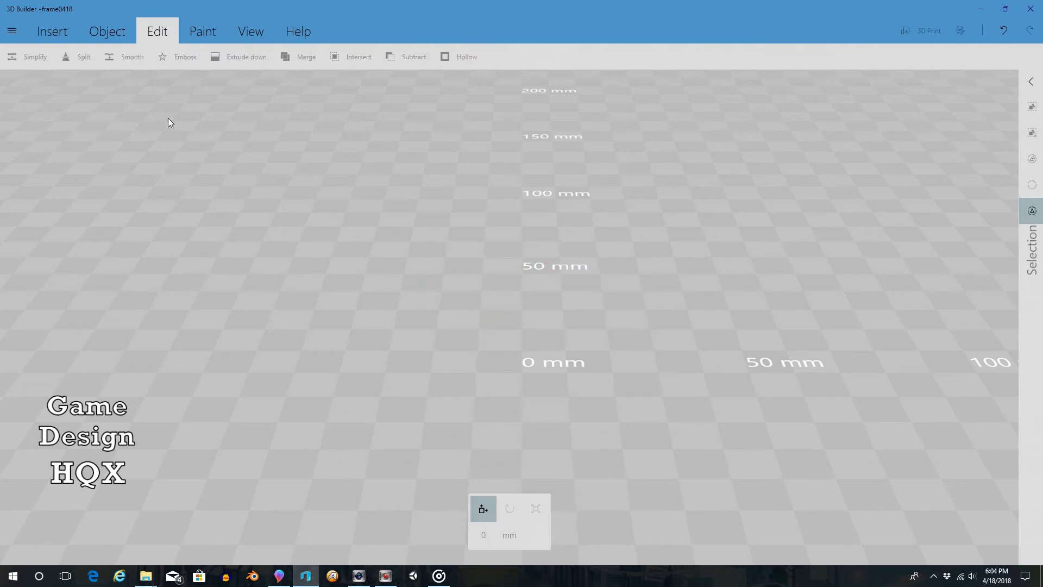
pyautogui.click(53, 37)
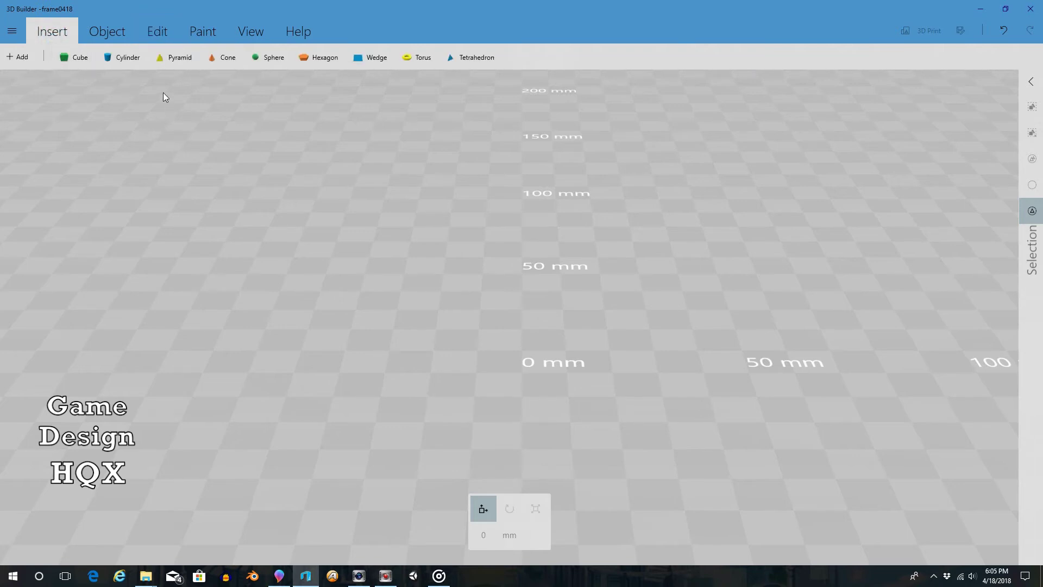
pyautogui.click(271, 58)
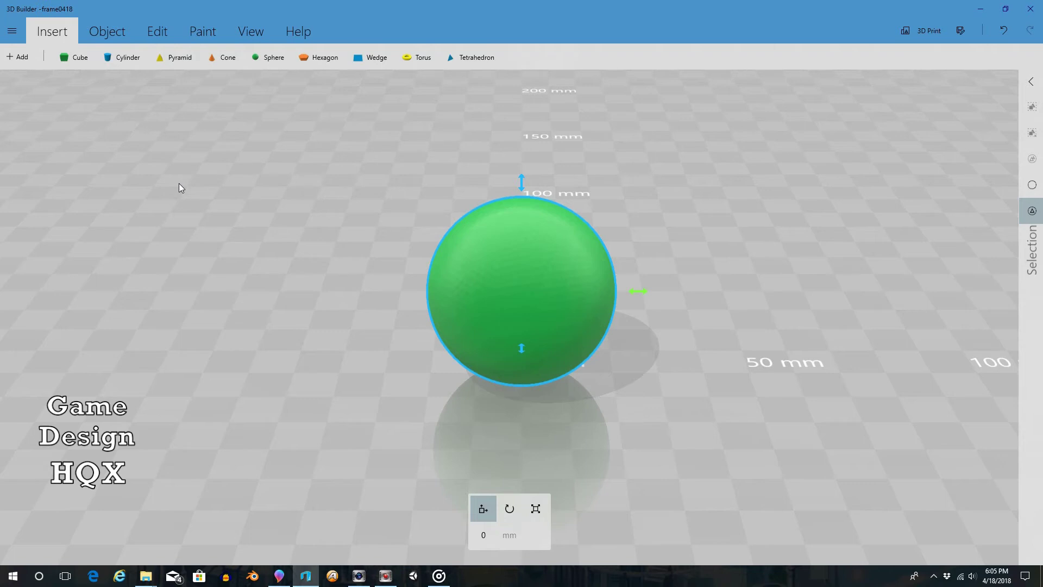
pyautogui.click(158, 31)
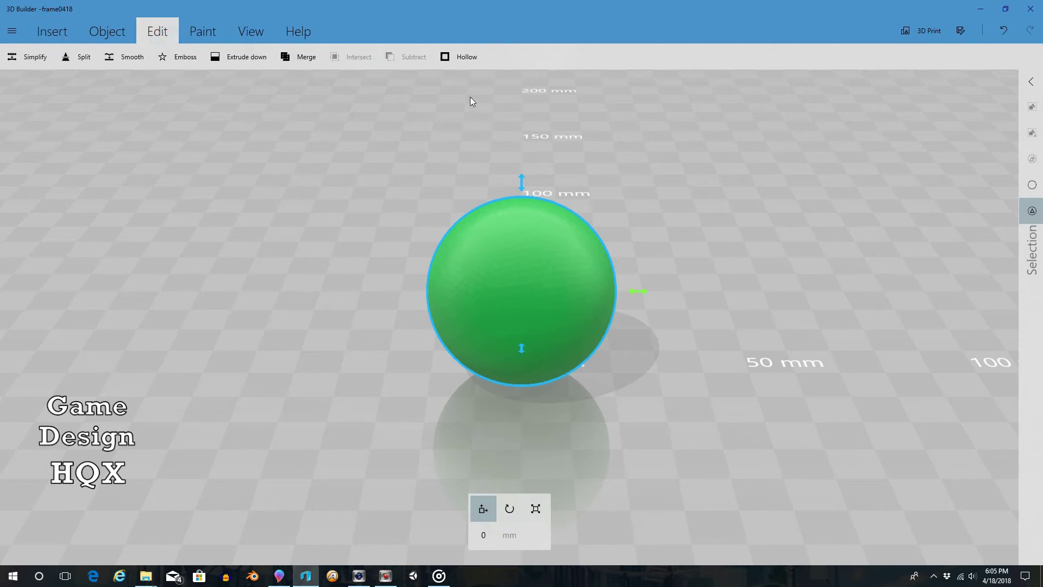
# Hollow the sphere with a thinner 2.1 mm minimal wall thickness
pyautogui.click(461, 59)
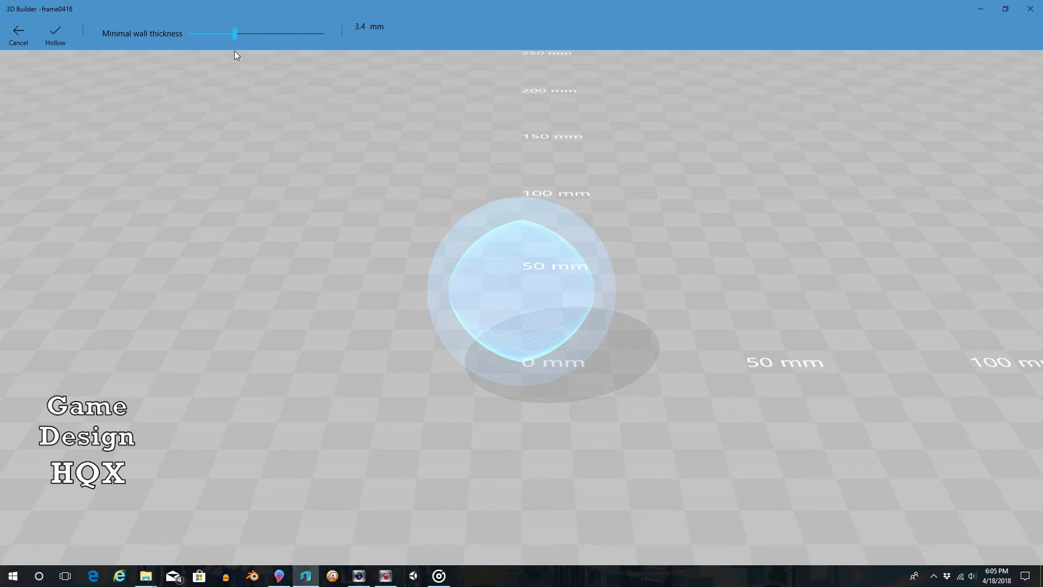
pyautogui.moveTo(235, 34)
pyautogui.mouseDown()
pyautogui.moveTo(220, 19)
pyautogui.moveTo(234, 35)
pyautogui.moveTo(216, 34)
pyautogui.mouseUp()
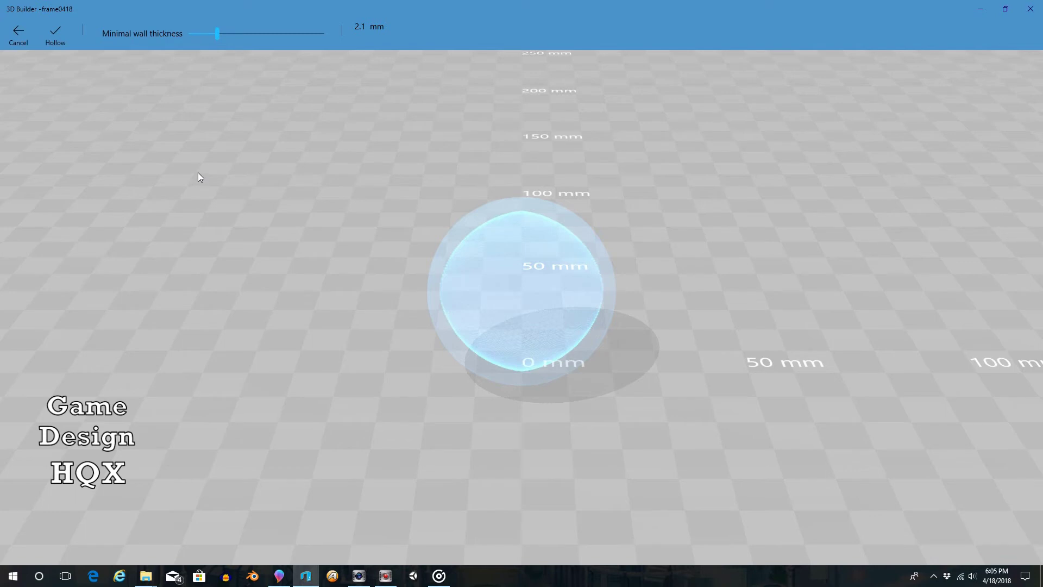
pyautogui.click(58, 32)
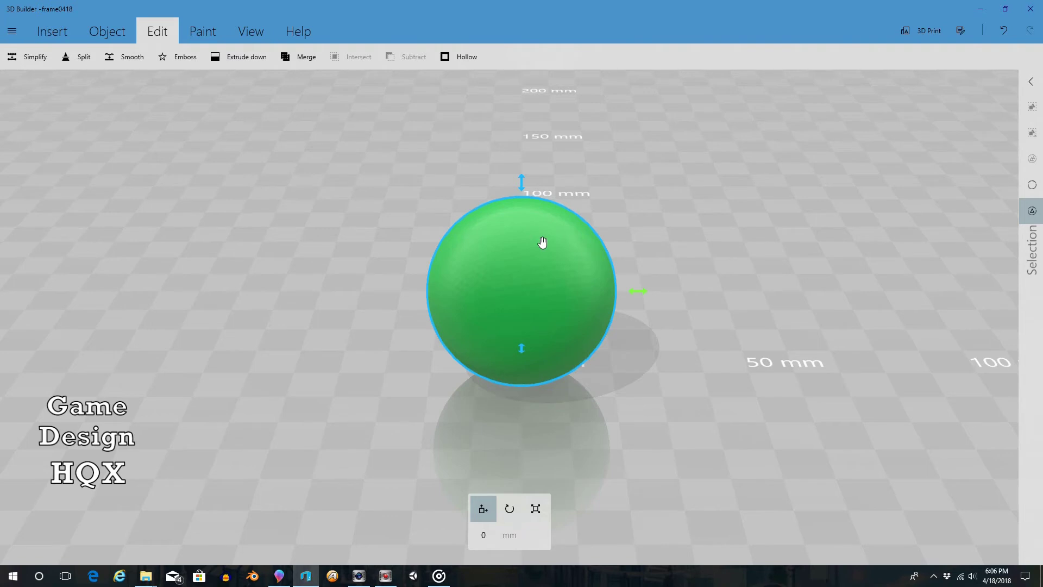
# Split the hollow sphere at 0 mm, set to keep both halves
pyautogui.click(80, 59)
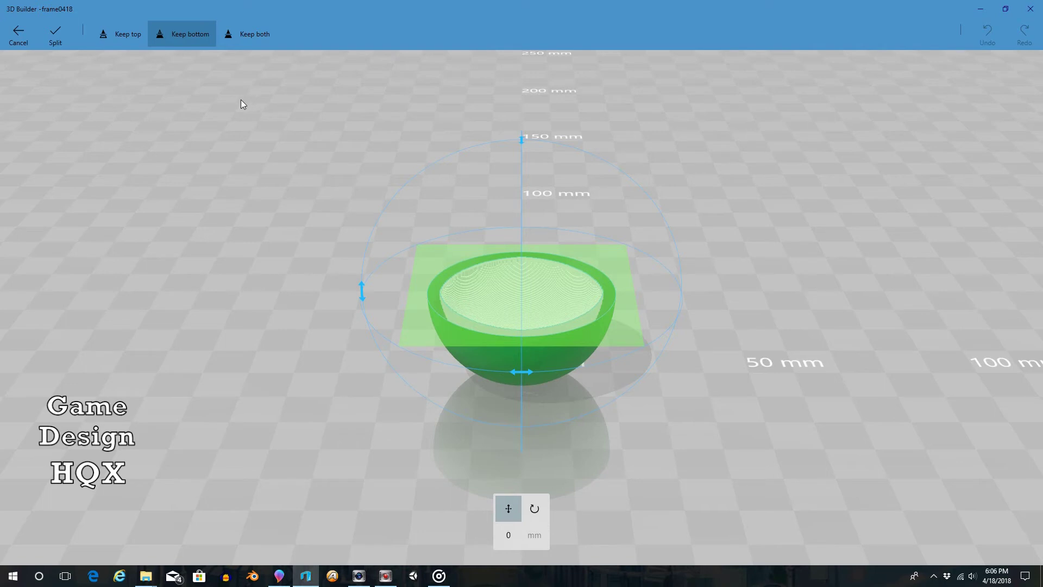
pyautogui.click(238, 36)
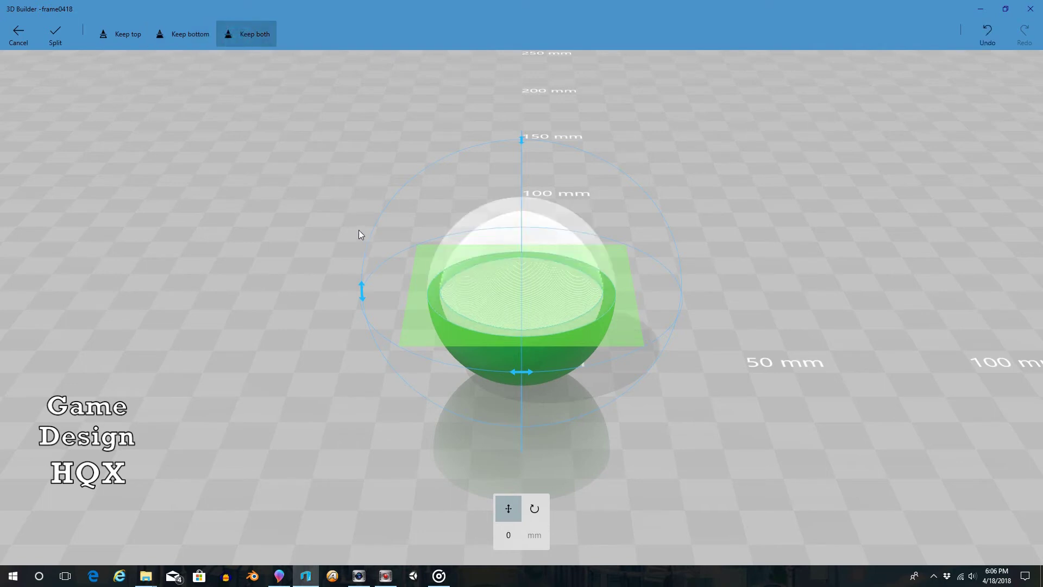